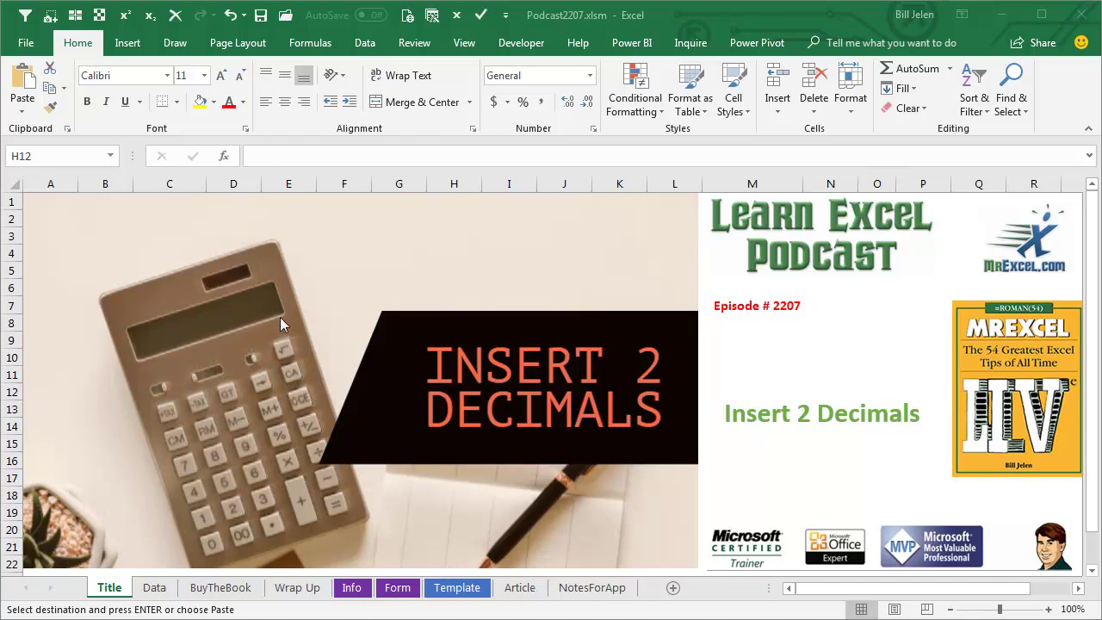
On the Data sheet, enter 12345 in cell A6 so it shows as 12345.00
click(155, 588)
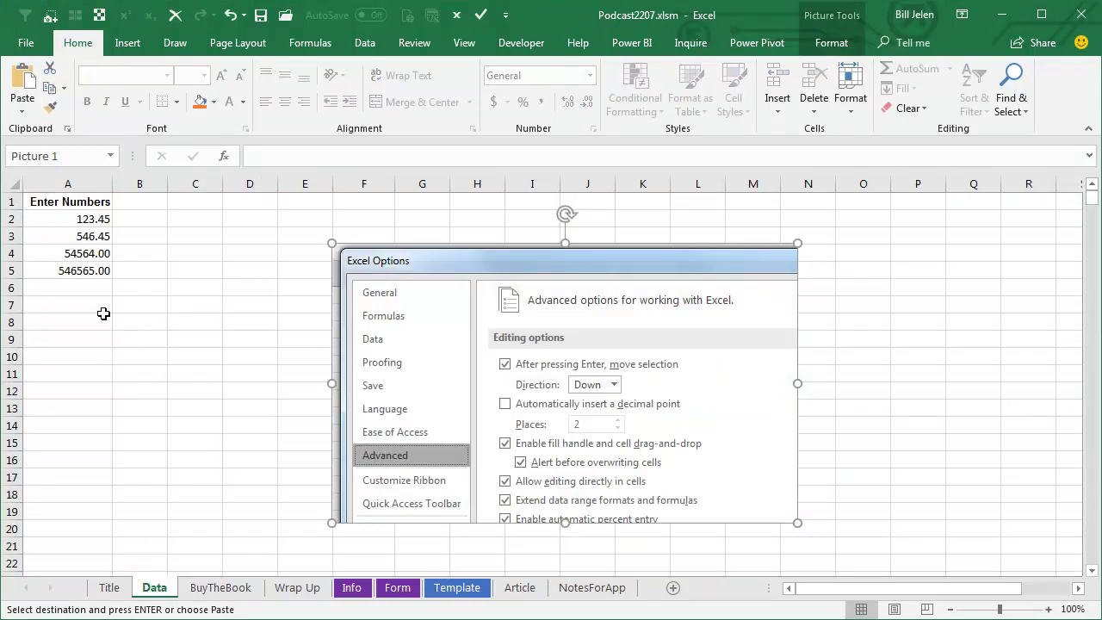
click(91, 291)
text(12345)
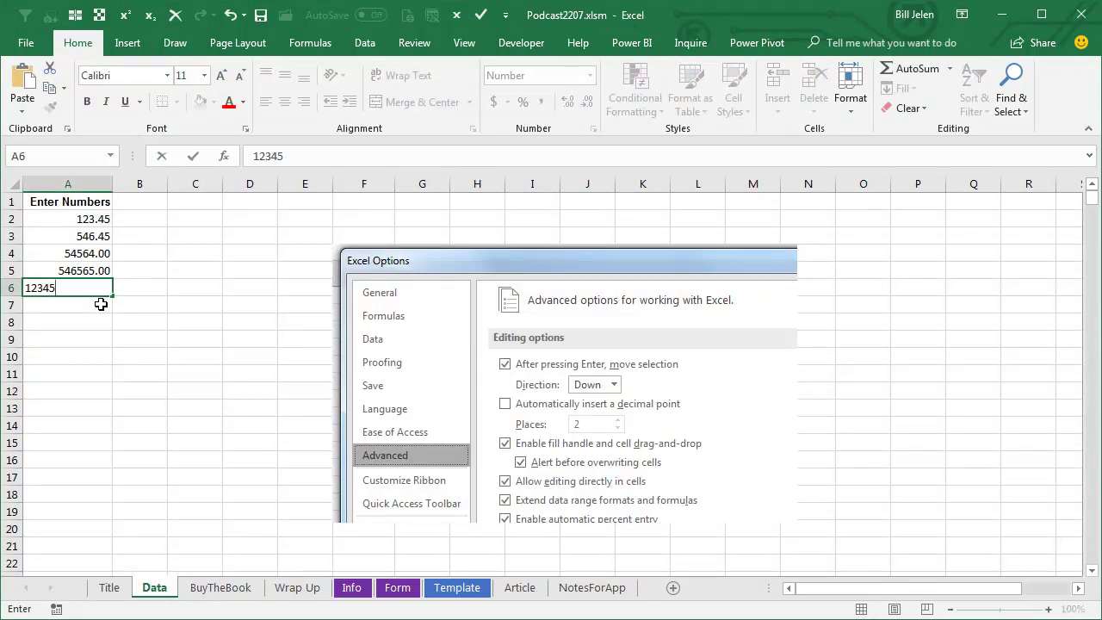
key(Return)
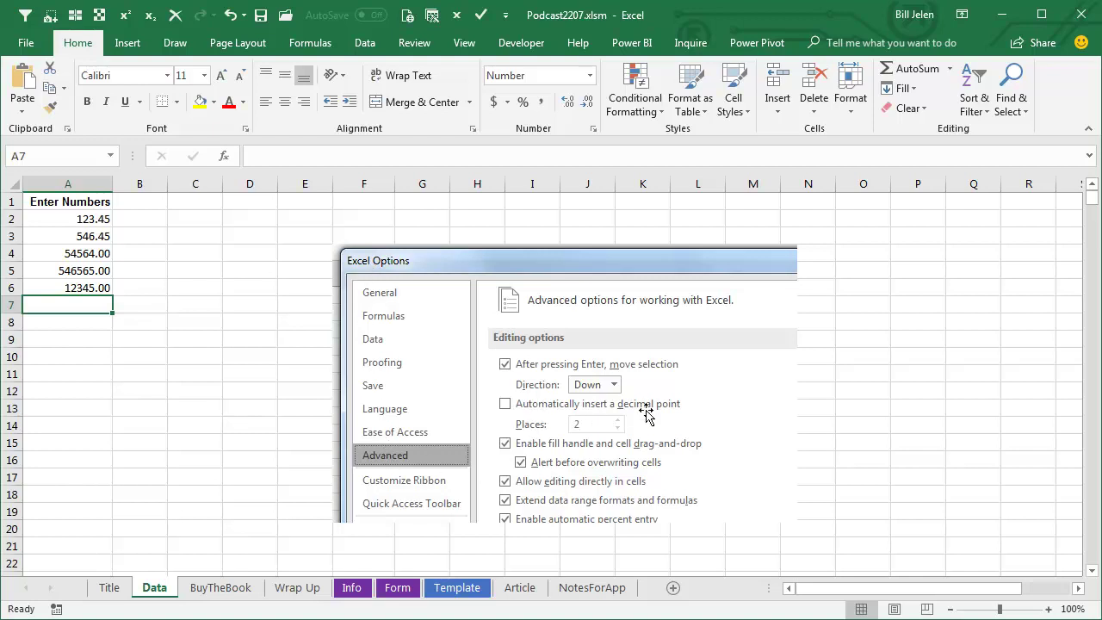
Enable automatic decimal point insertion at 2 places, then enter 123.45 in cell A7
click(26, 43)
click(54, 586)
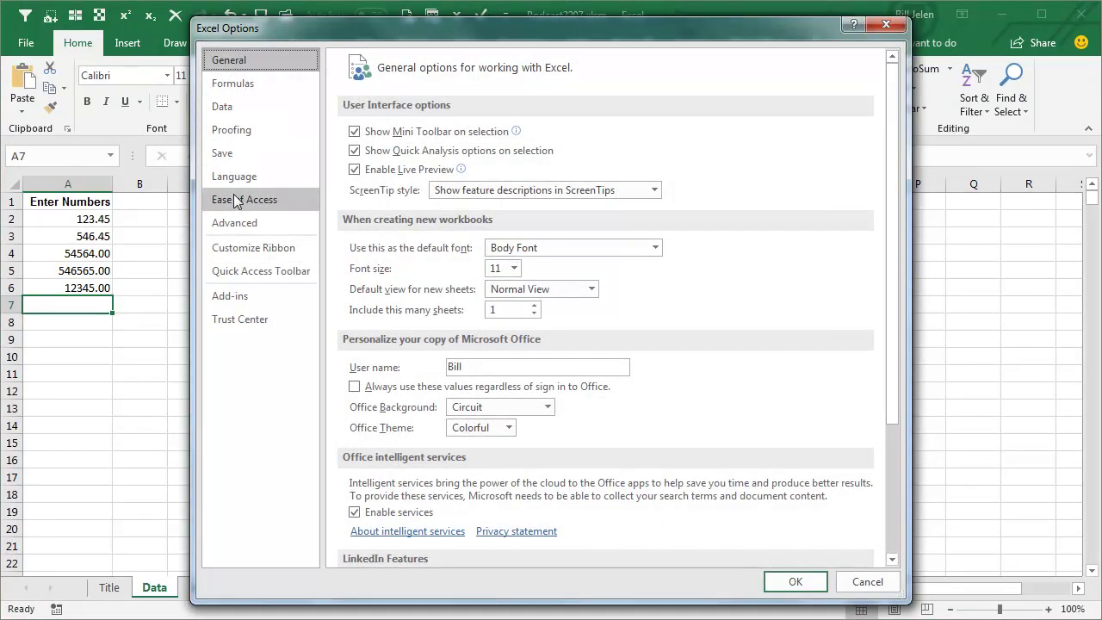
click(235, 221)
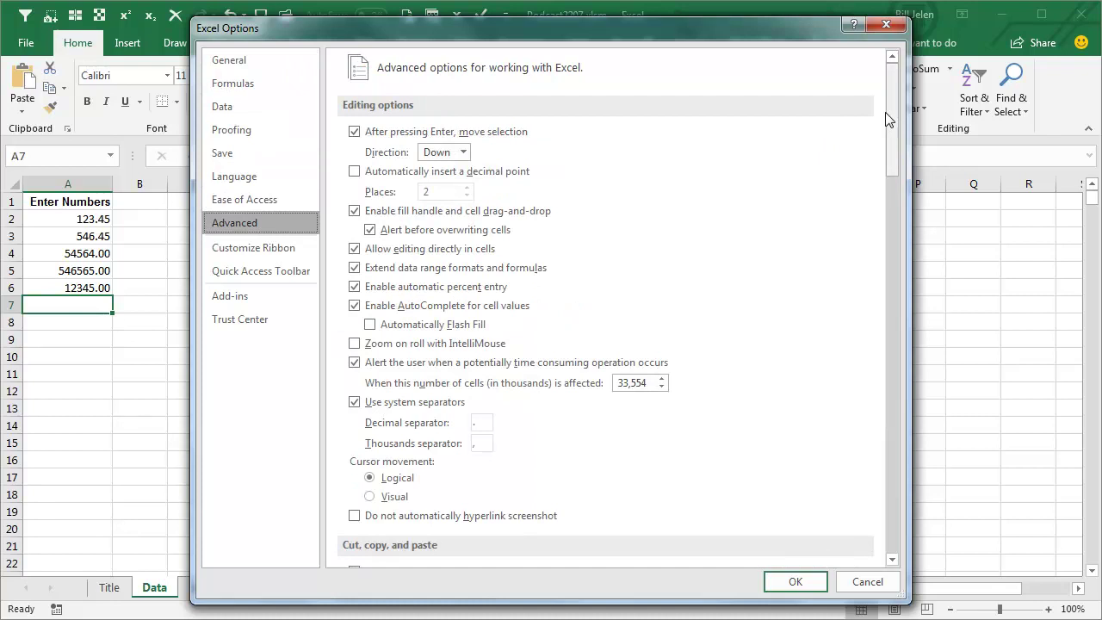
click(354, 171)
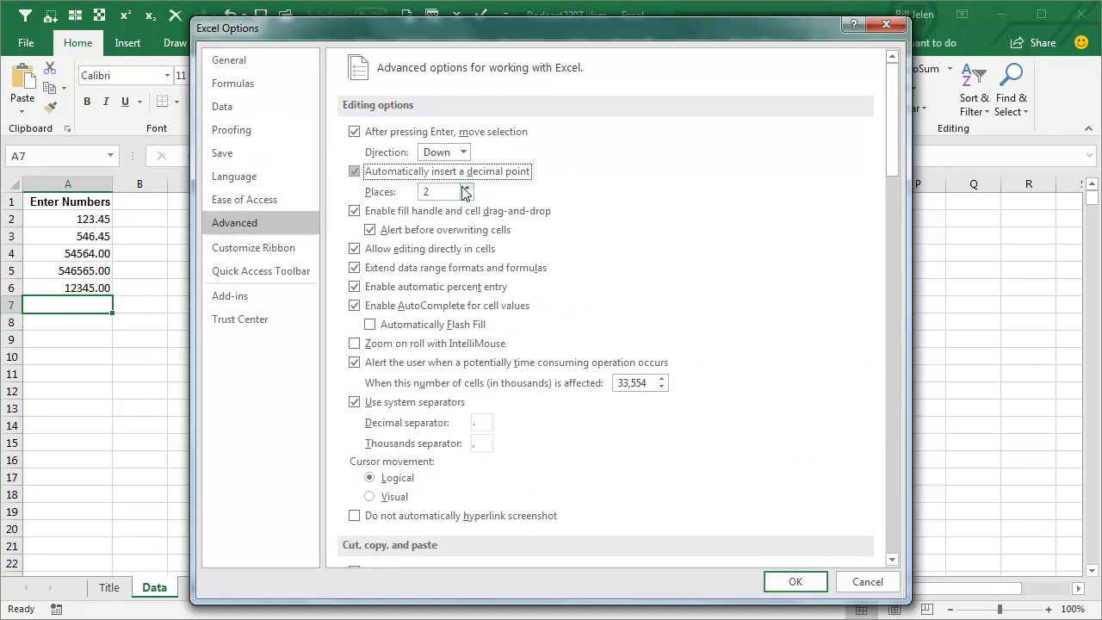
click(794, 582)
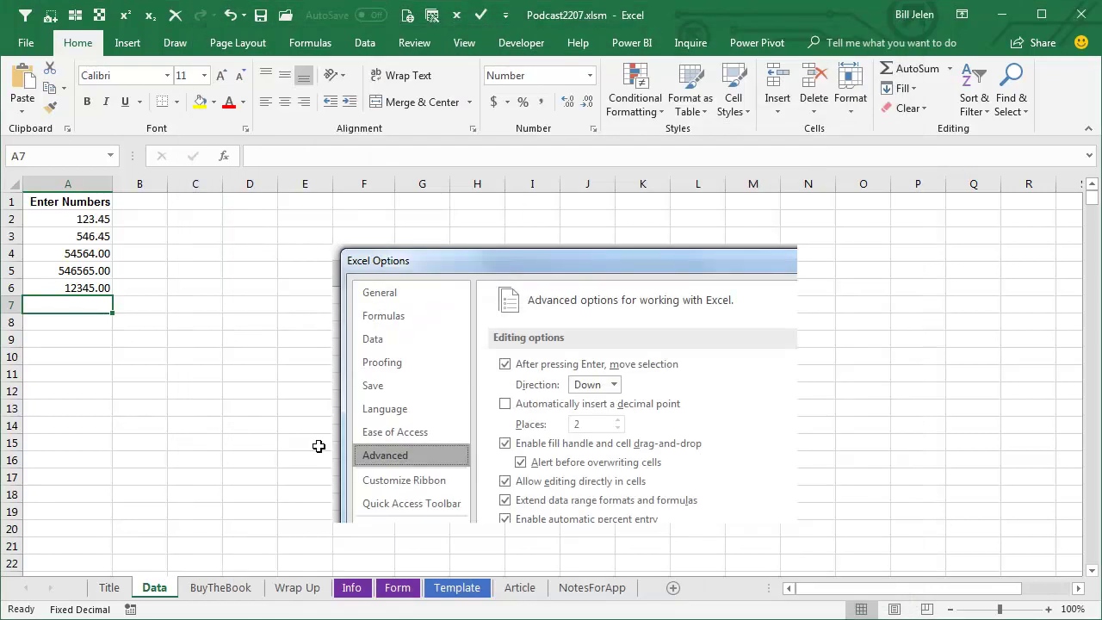
text(123.45)
key(Return)
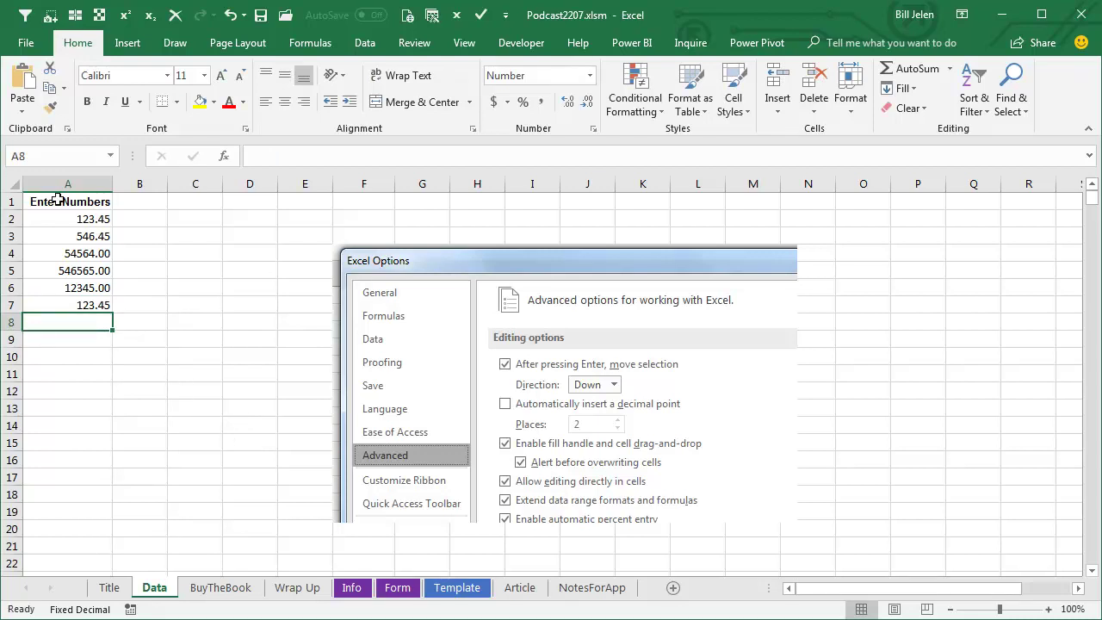
Raise the automatic decimal places setting to 6 in Excel's advanced options
click(25, 49)
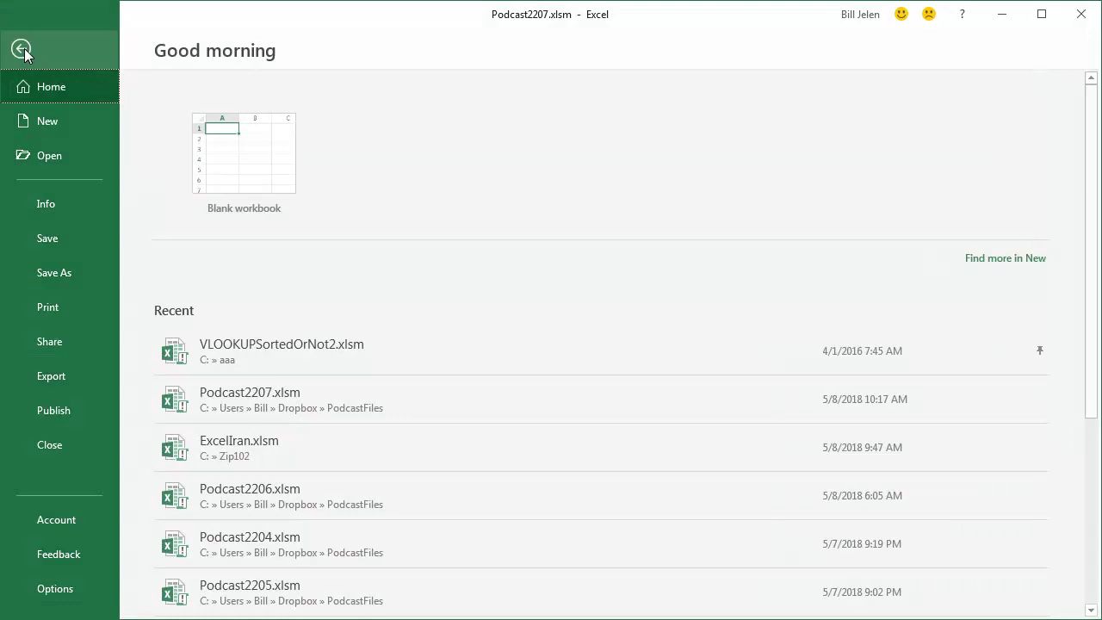
click(57, 589)
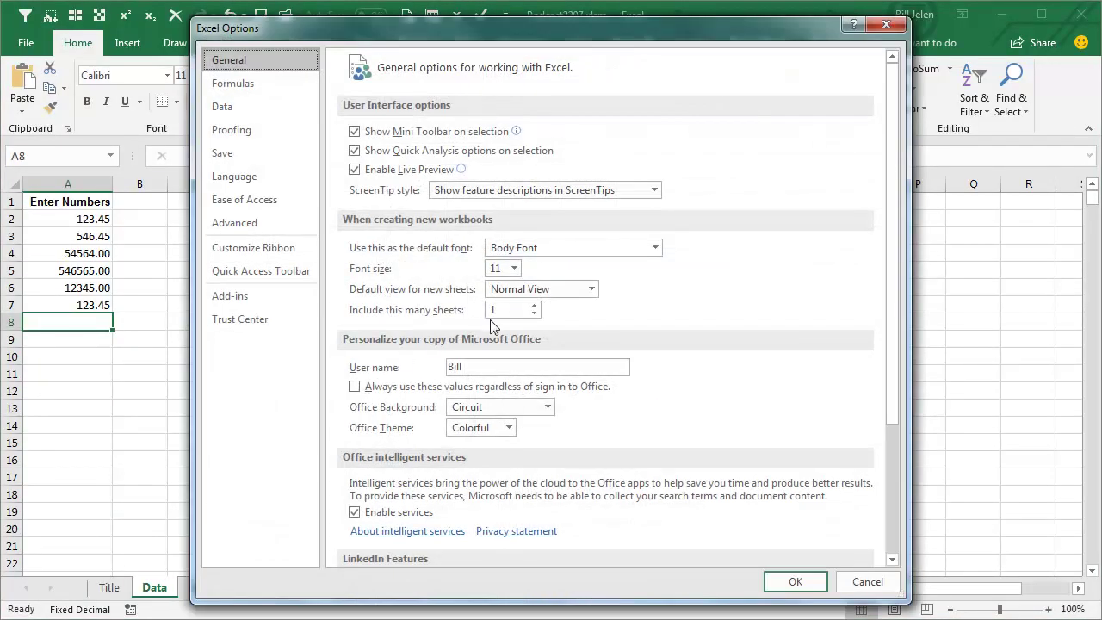
click(238, 222)
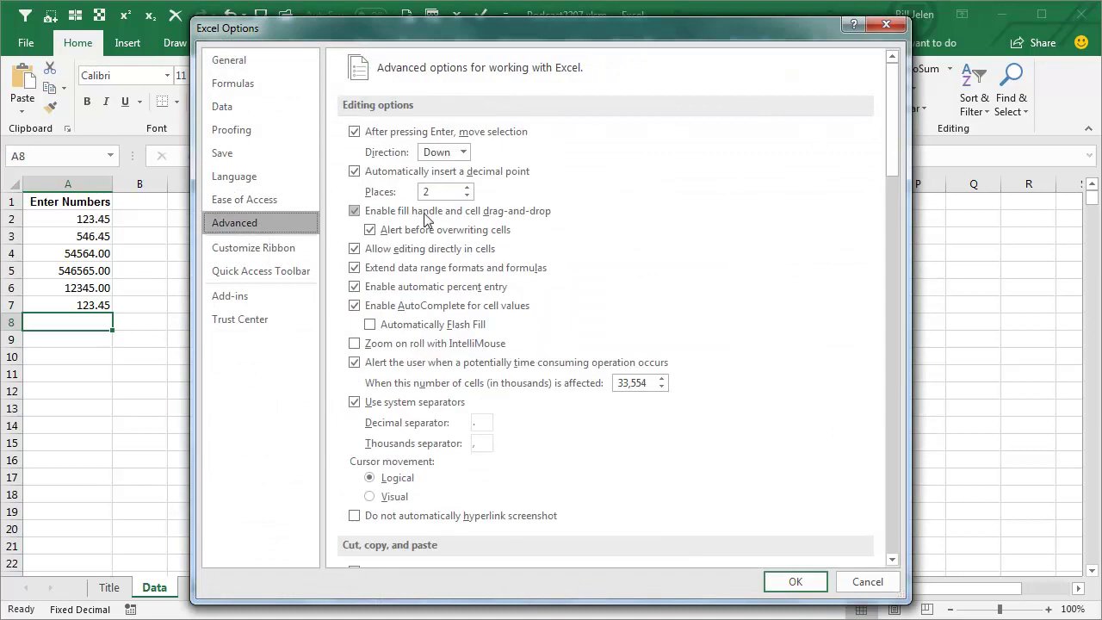
click(467, 188)
click(468, 188)
click(467, 187)
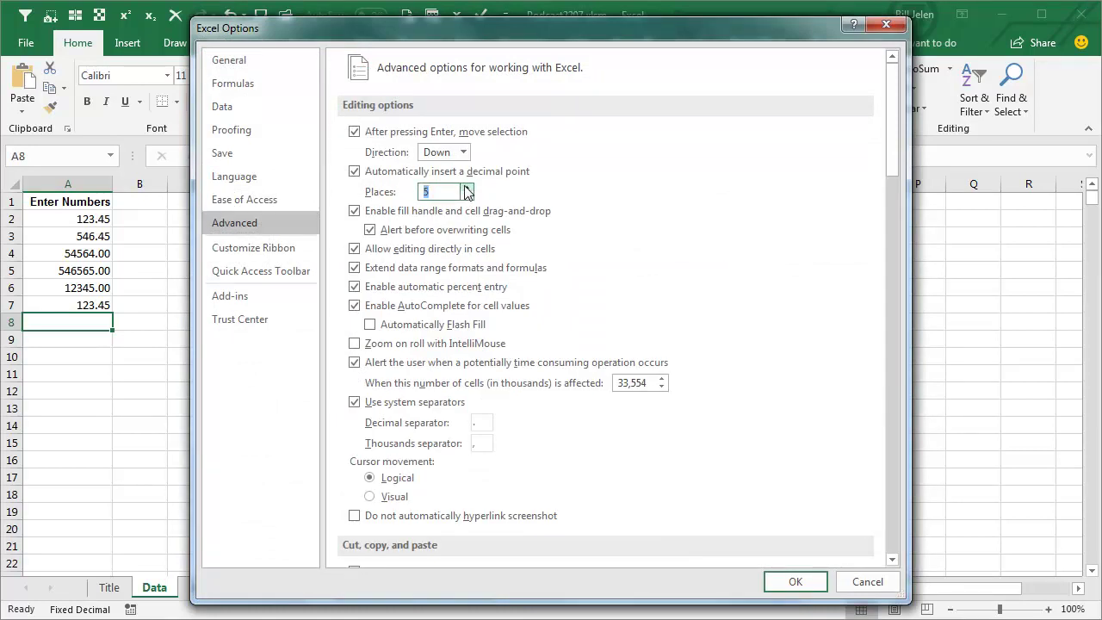
click(785, 582)
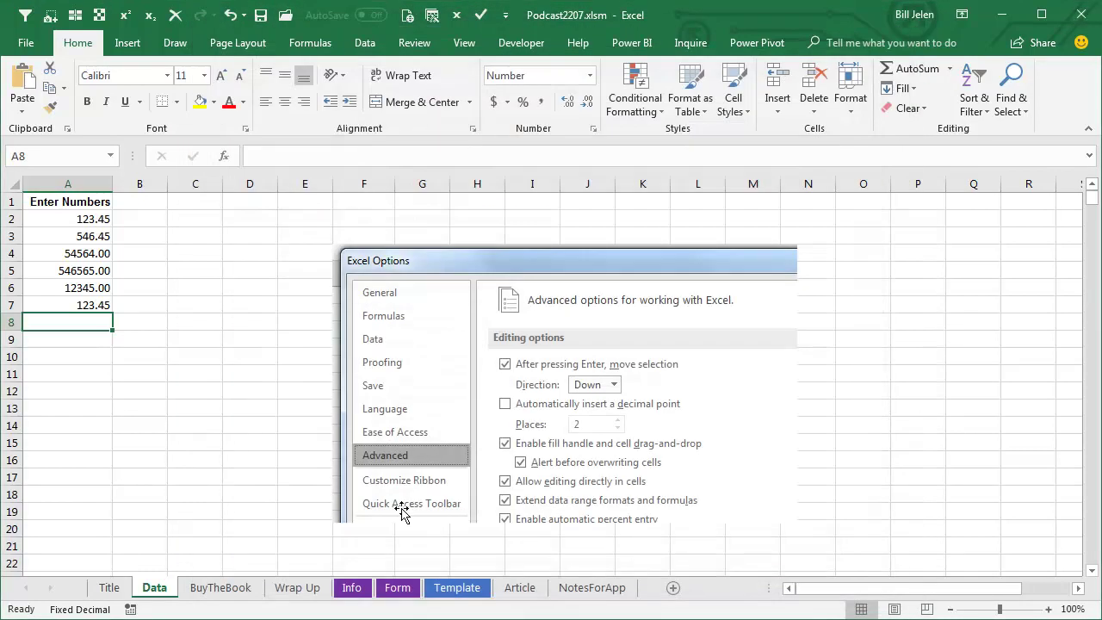
Enter 123456 in A8 and widen its display to 0.12345600
text(123456)
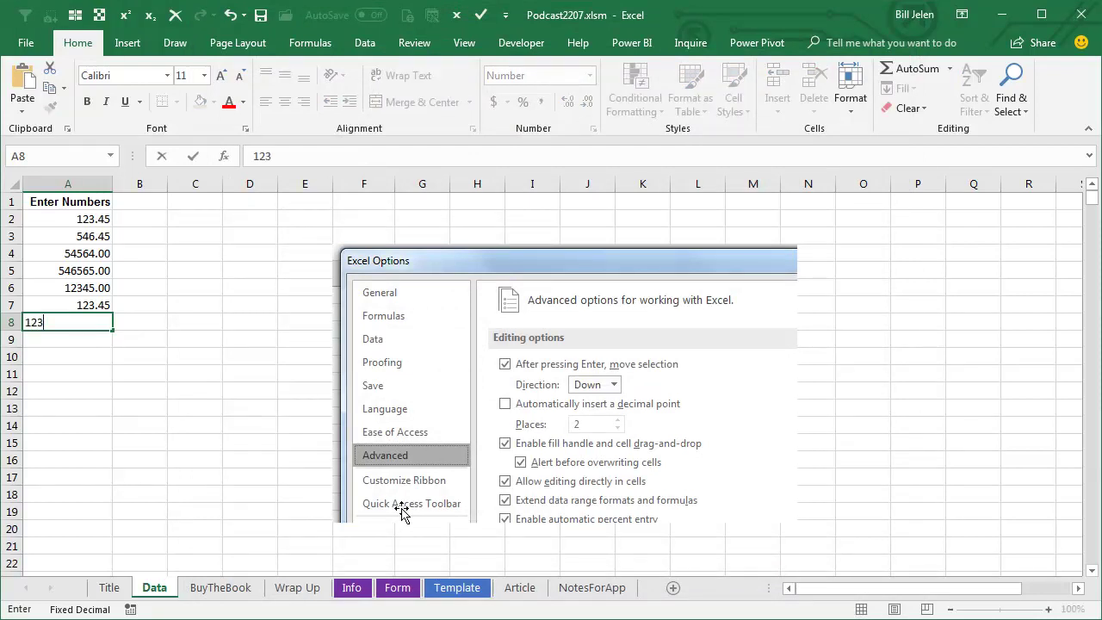
key(Return)
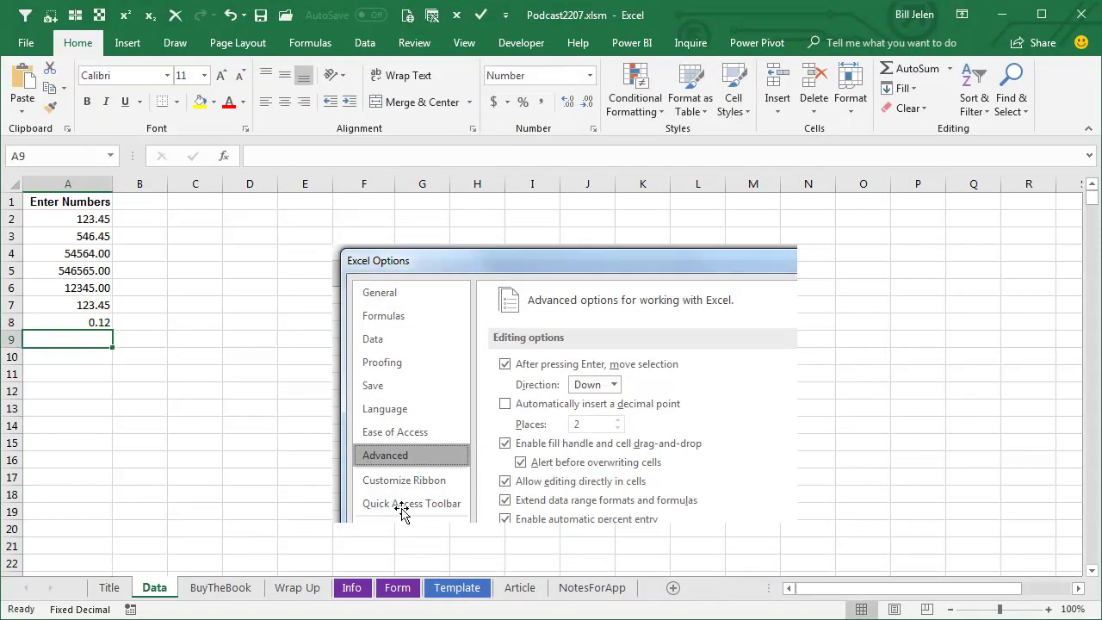
click(93, 324)
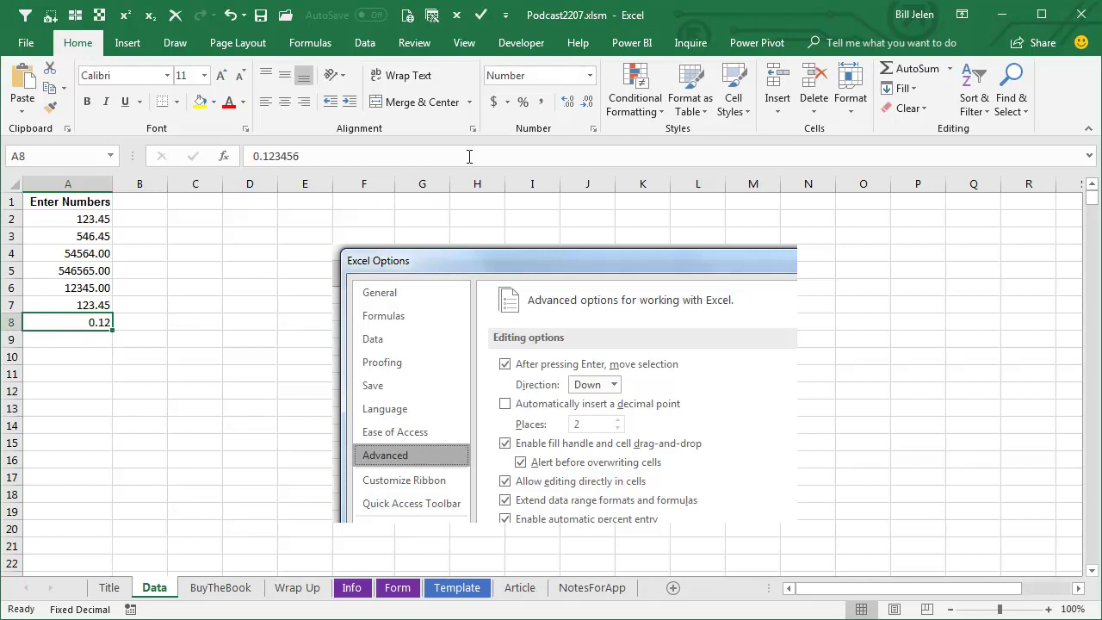
click(565, 103)
click(564, 103)
click(564, 103)
click(565, 103)
click(564, 103)
click(565, 104)
Enter 1234 in A9 and increase its decimals to show 0.001234000
click(82, 342)
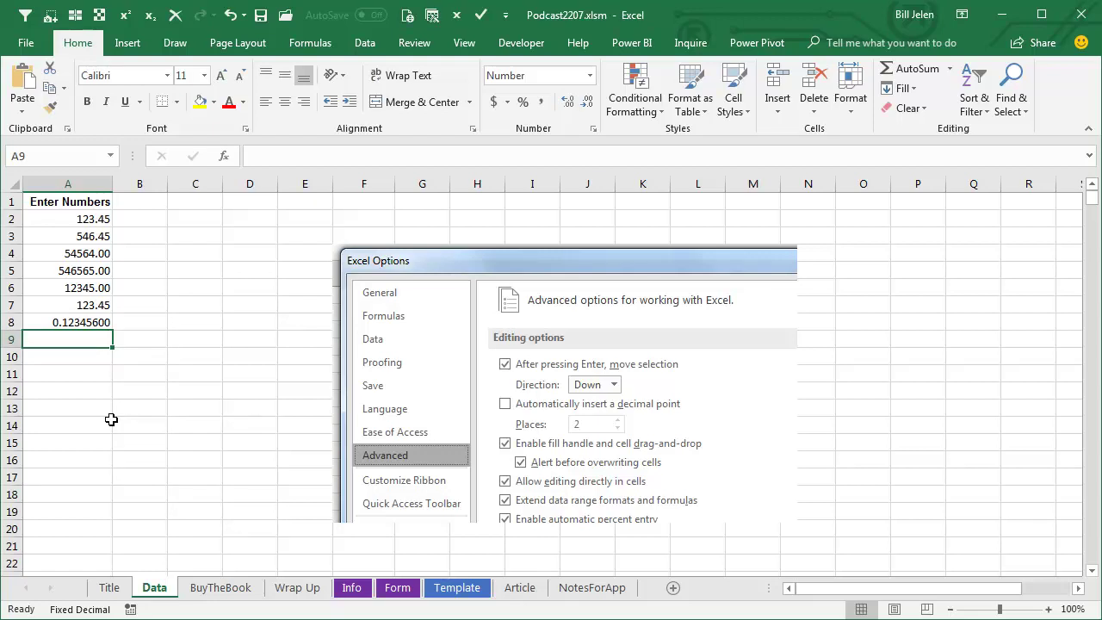
text(1234)
key(Return)
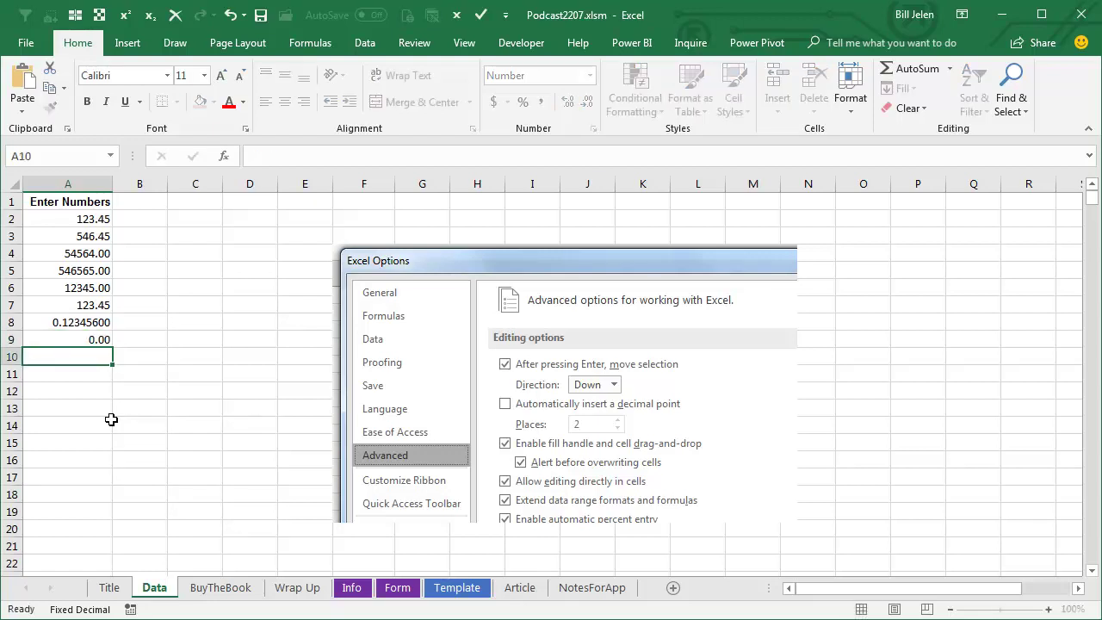
key(Up)
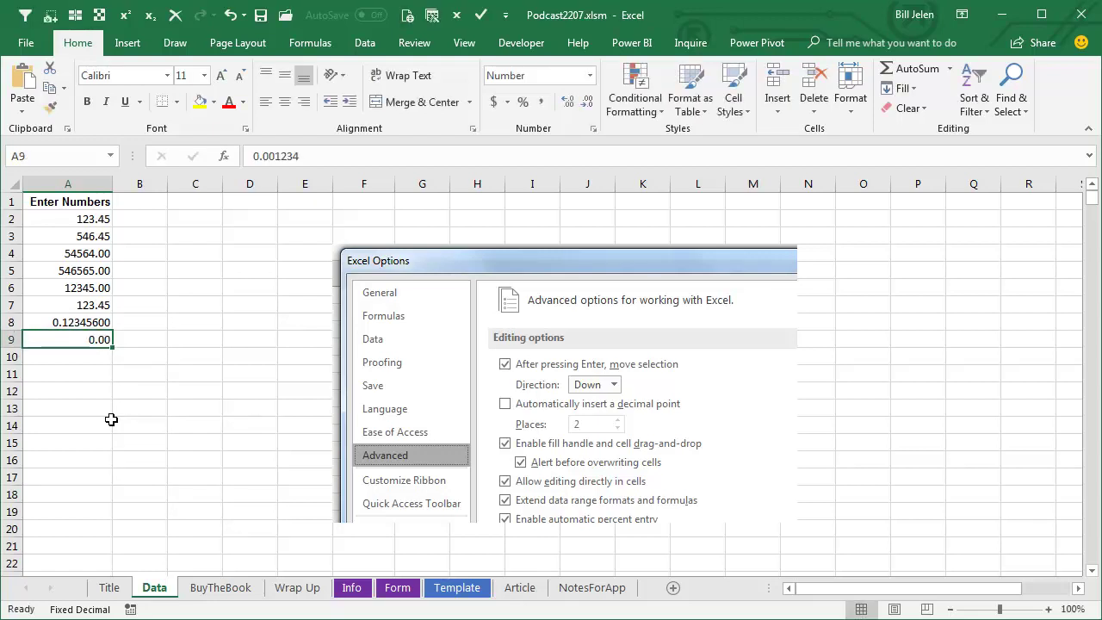
click(579, 105)
click(568, 104)
click(569, 103)
click(569, 103)
click(568, 104)
click(568, 103)
click(569, 103)
click(568, 103)
click(568, 103)
Set fixed decimal places back to 2 and switch off automatic decimal point insertion
click(26, 43)
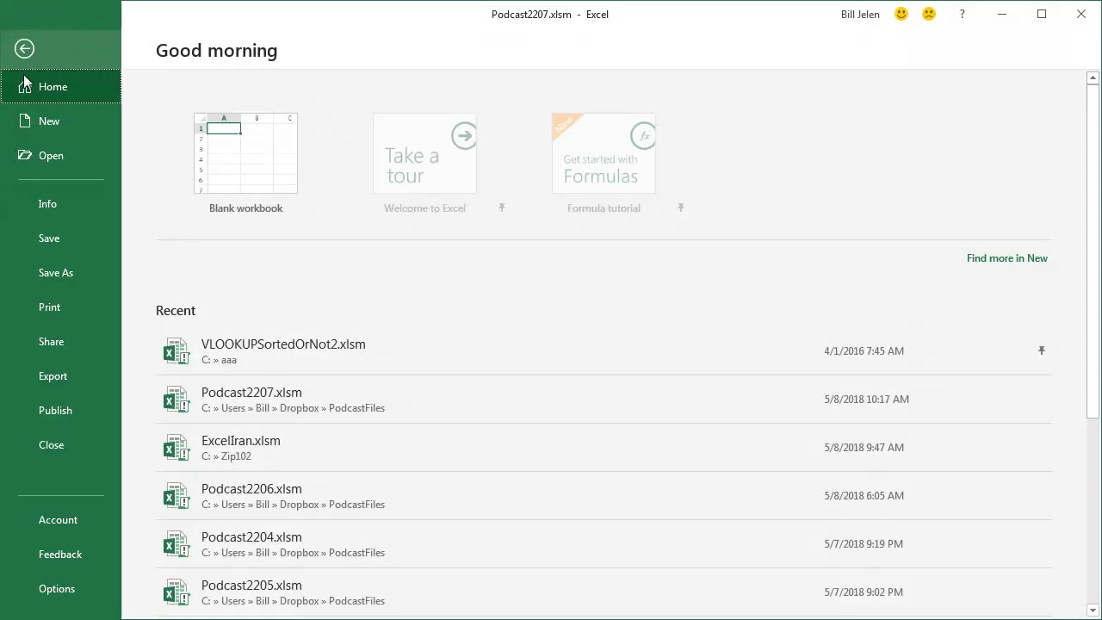
click(56, 589)
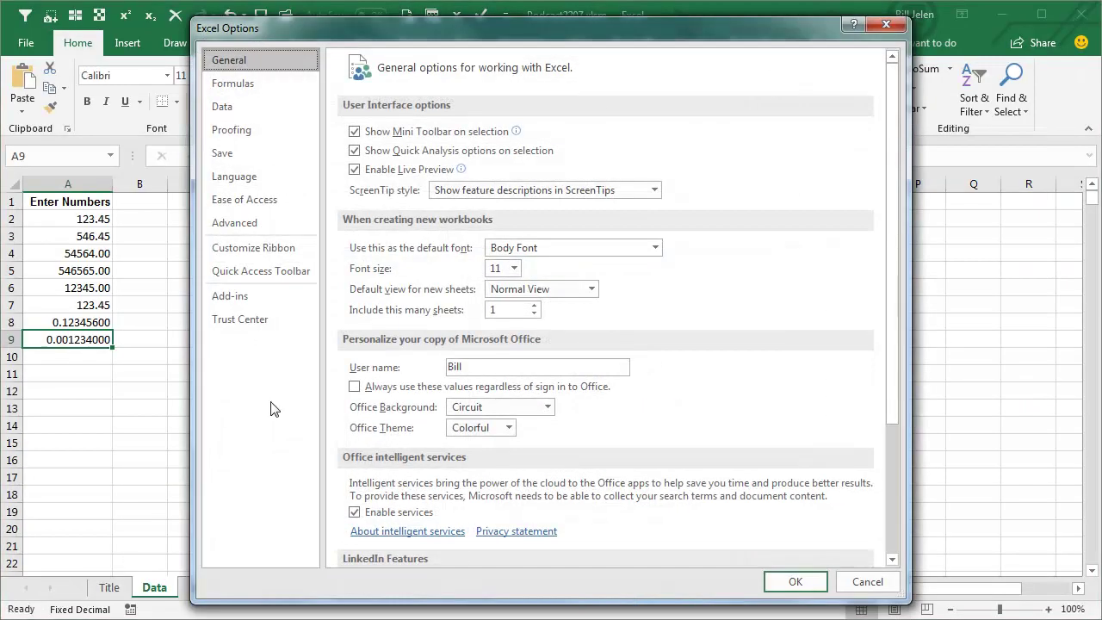
click(237, 221)
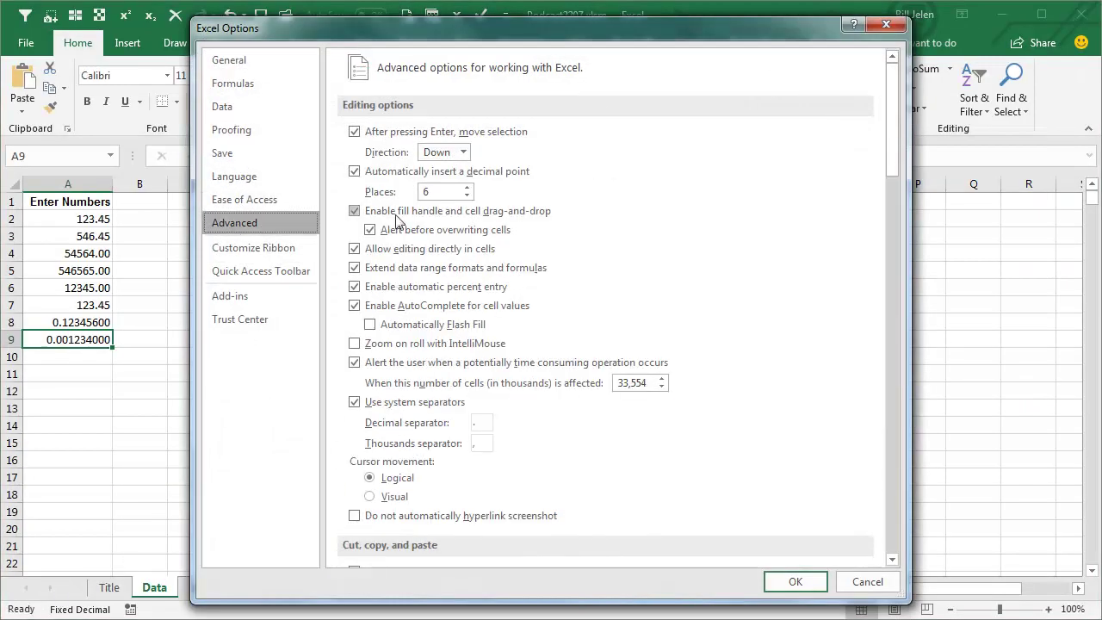
click(466, 196)
click(466, 196)
click(465, 196)
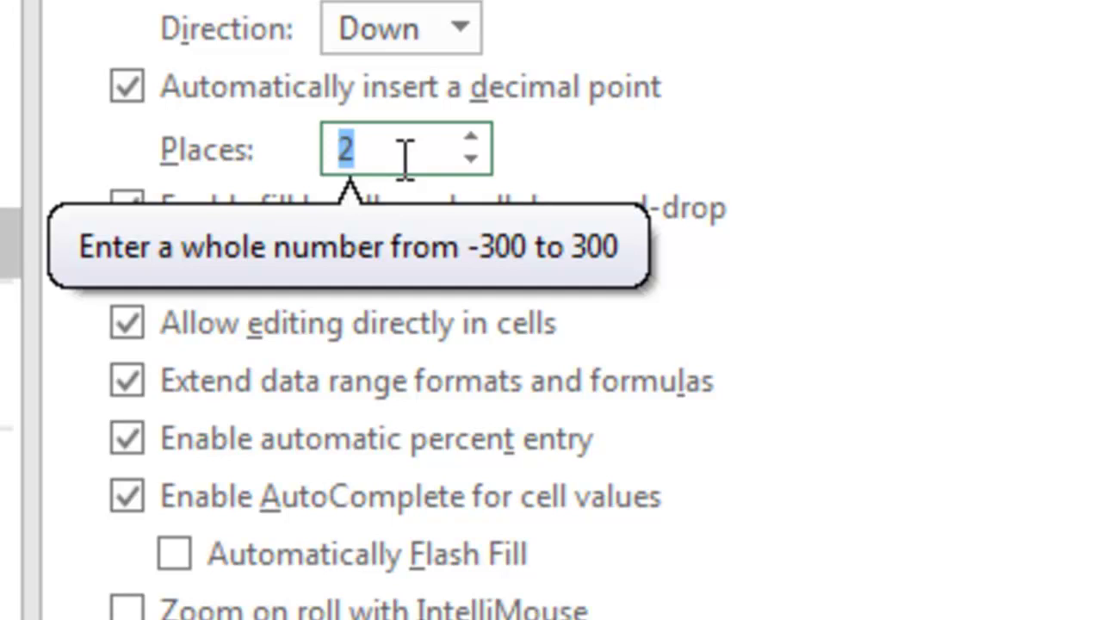
click(127, 86)
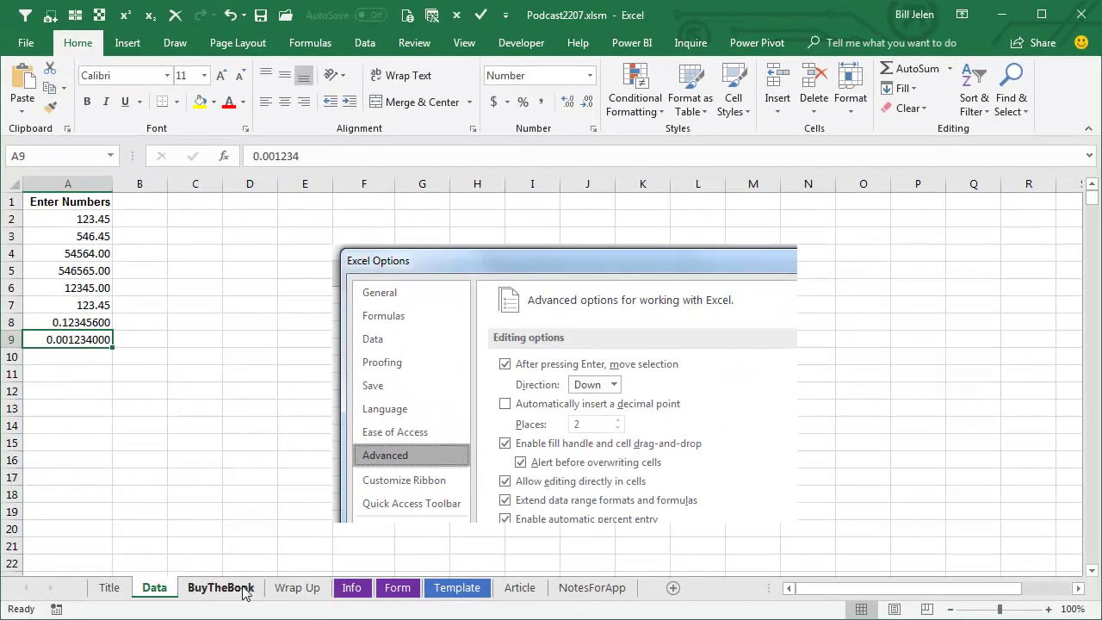
key(Return)
click(221, 587)
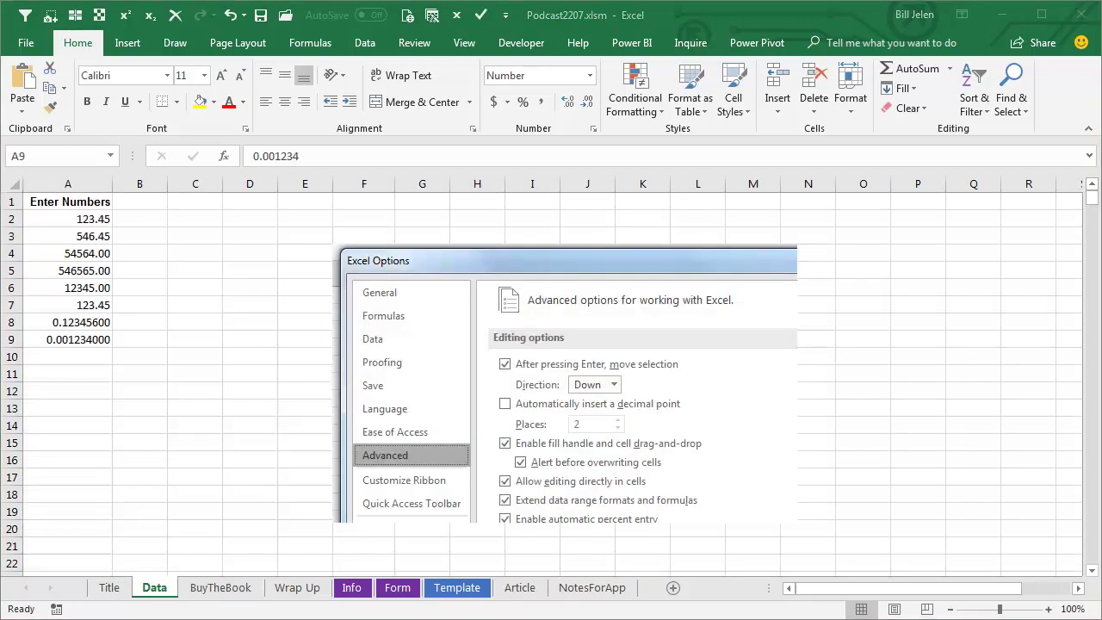
With C3 selected, turn automatic decimal insertion back on with −3 places
click(194, 235)
click(26, 42)
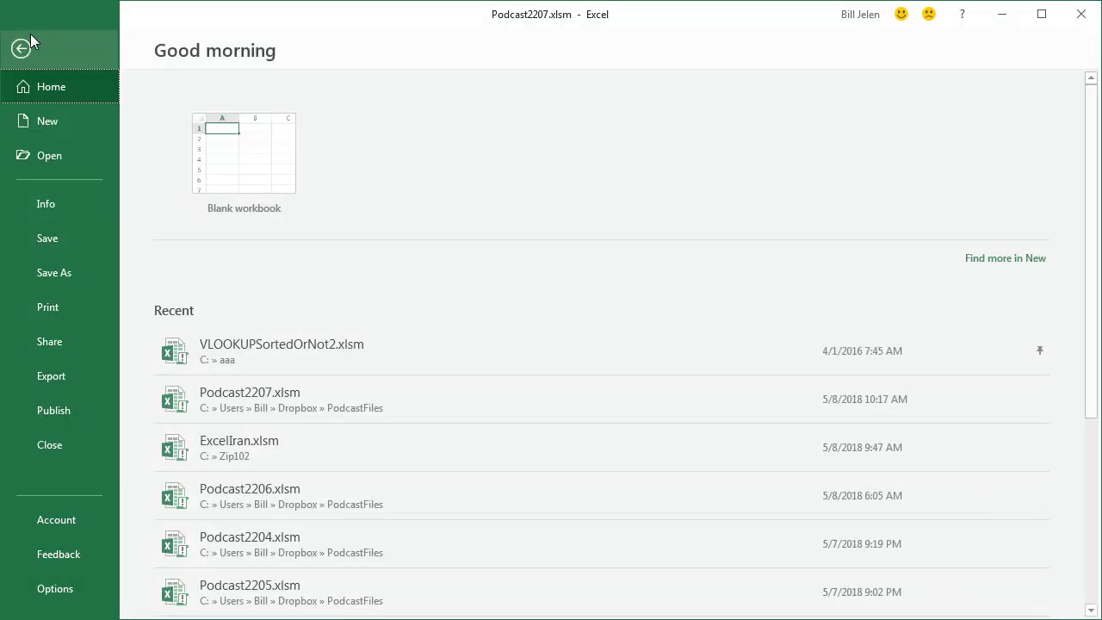
click(57, 589)
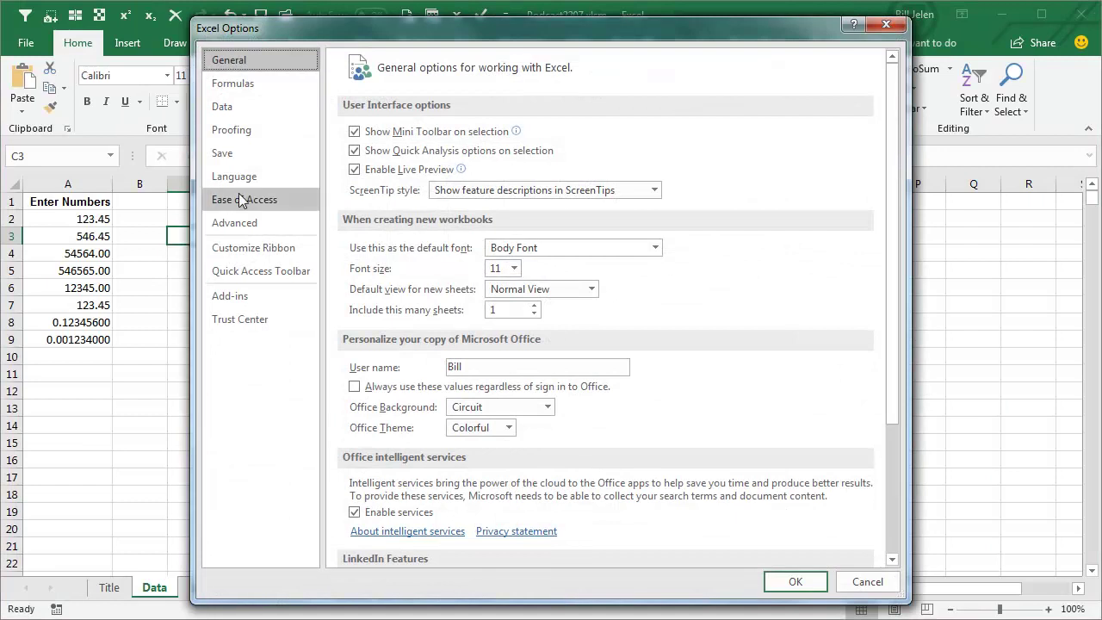
click(237, 222)
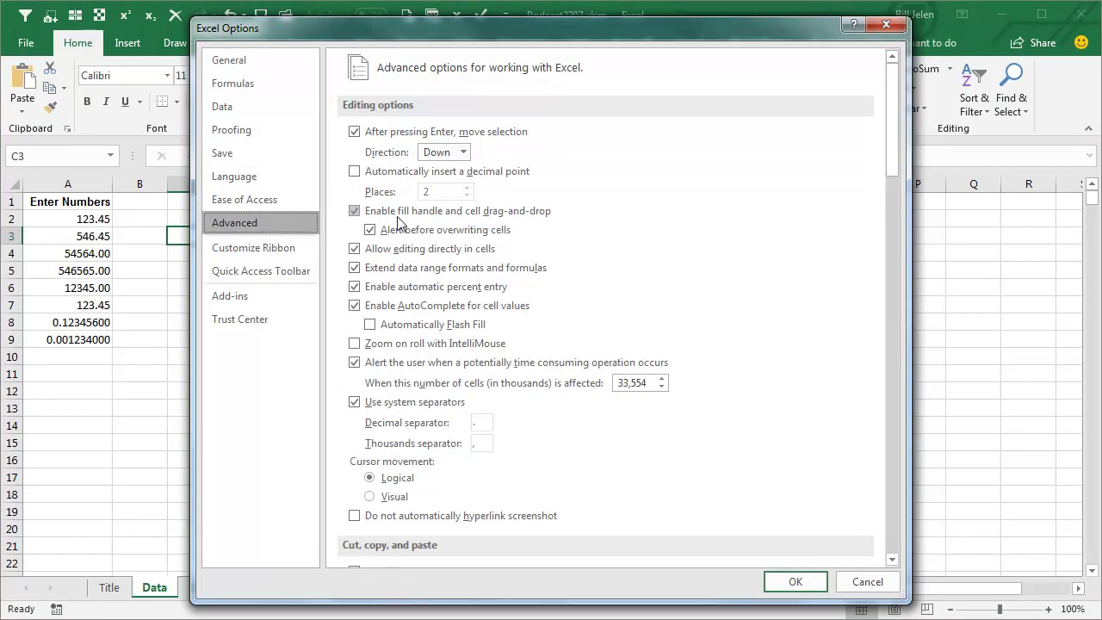
click(354, 171)
click(466, 196)
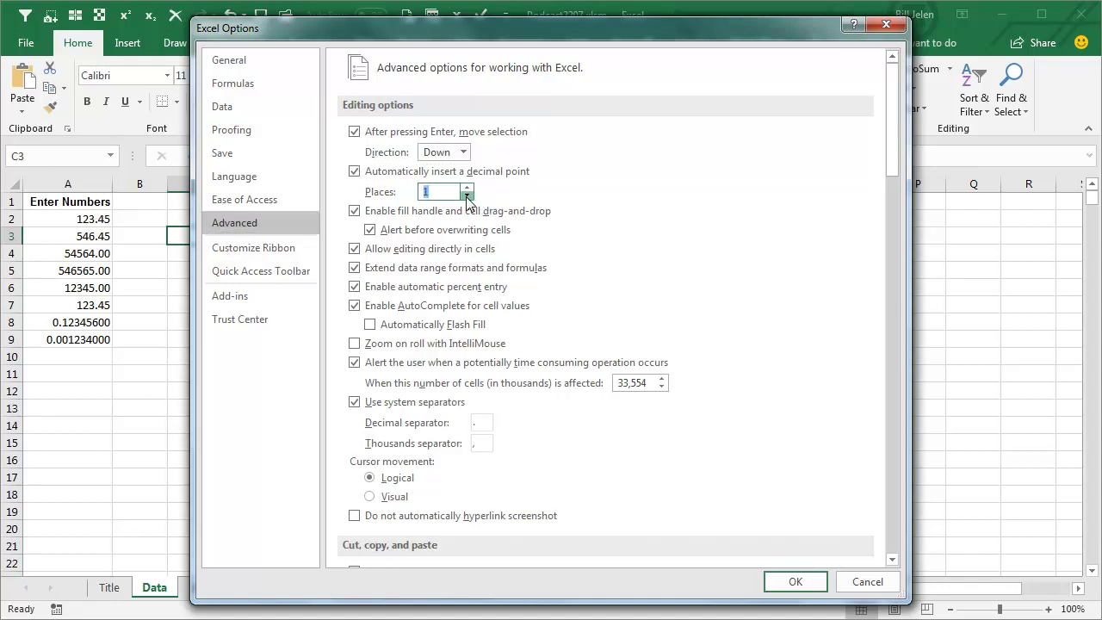
click(467, 196)
click(467, 196)
click(467, 196)
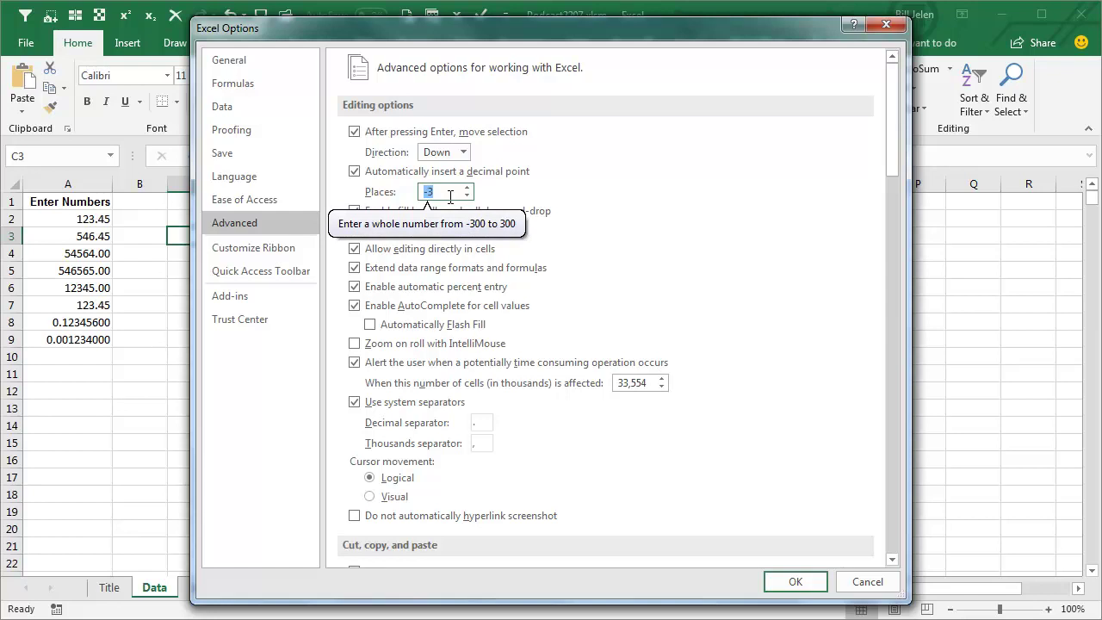
click(794, 582)
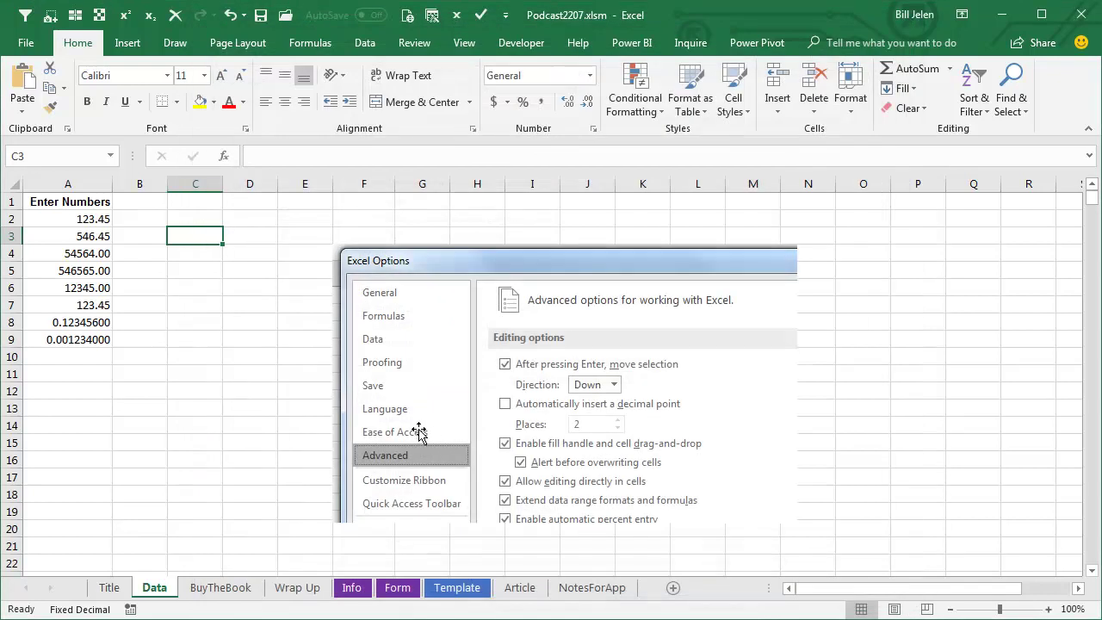
Enter 123 and 234 in C3 and C4, stored as 123000 and 234000
text(123)
key(Return)
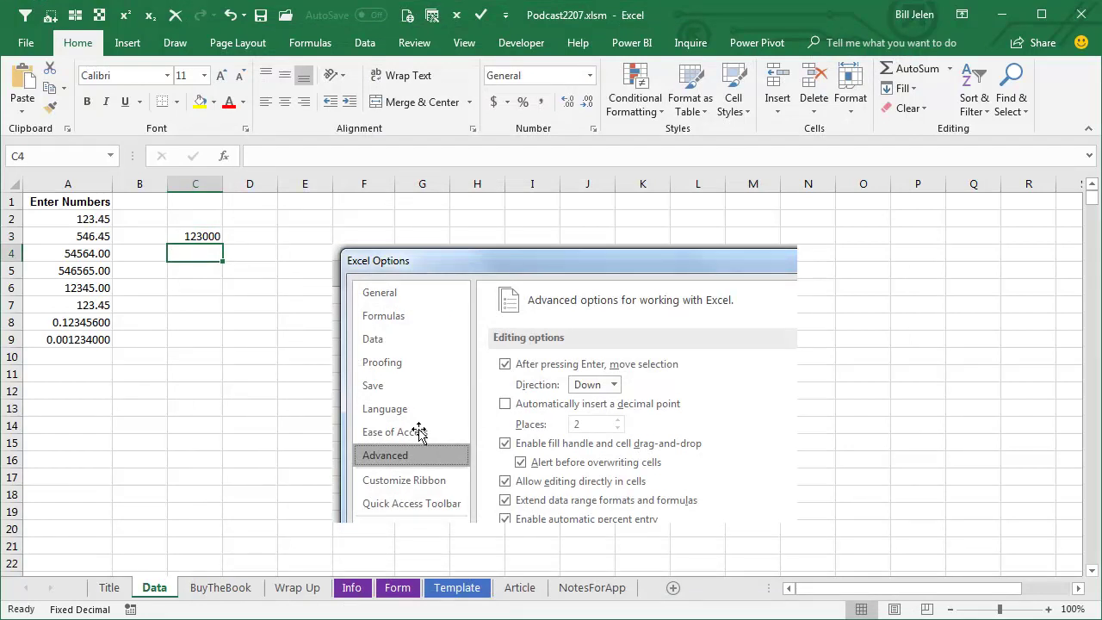
text(234)
key(Return)
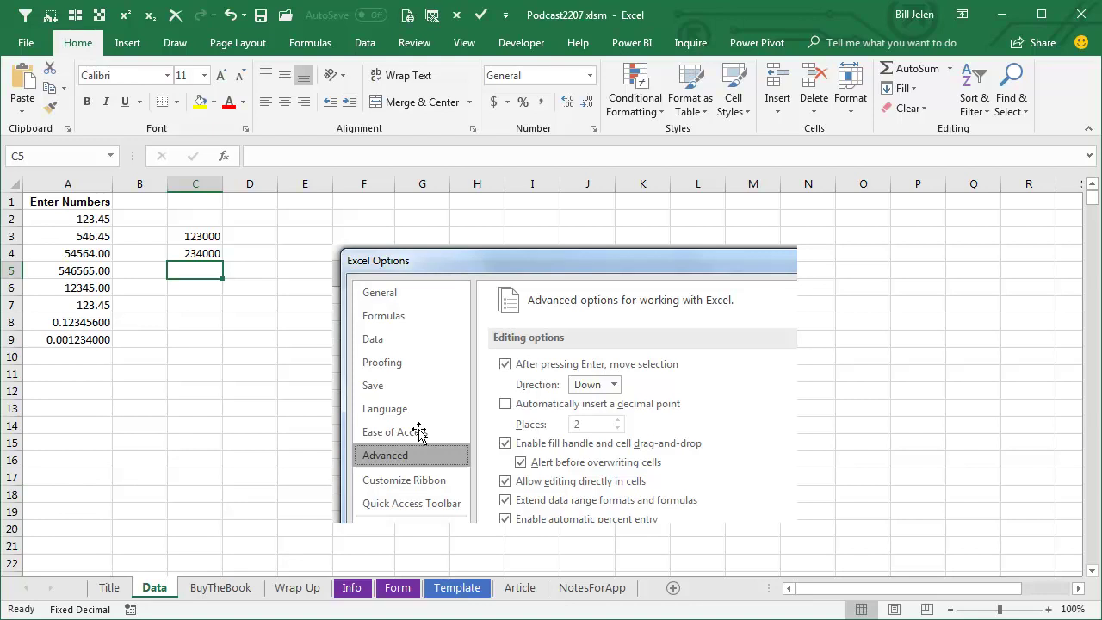
Go to the Wrap Up sheet to show the fixed-decimal summary notes
click(296, 589)
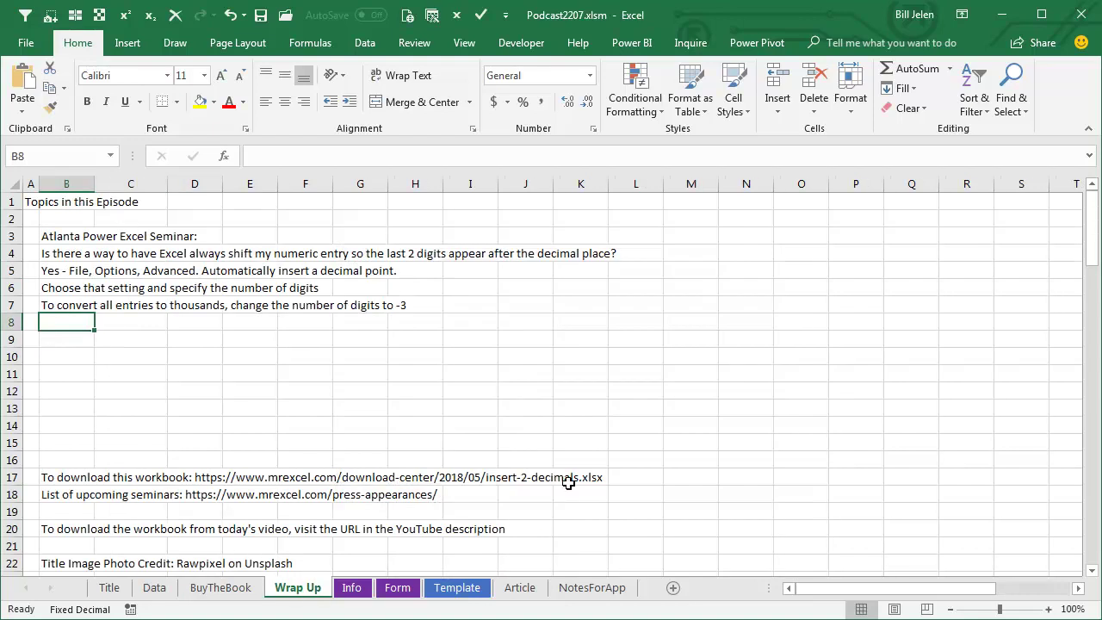